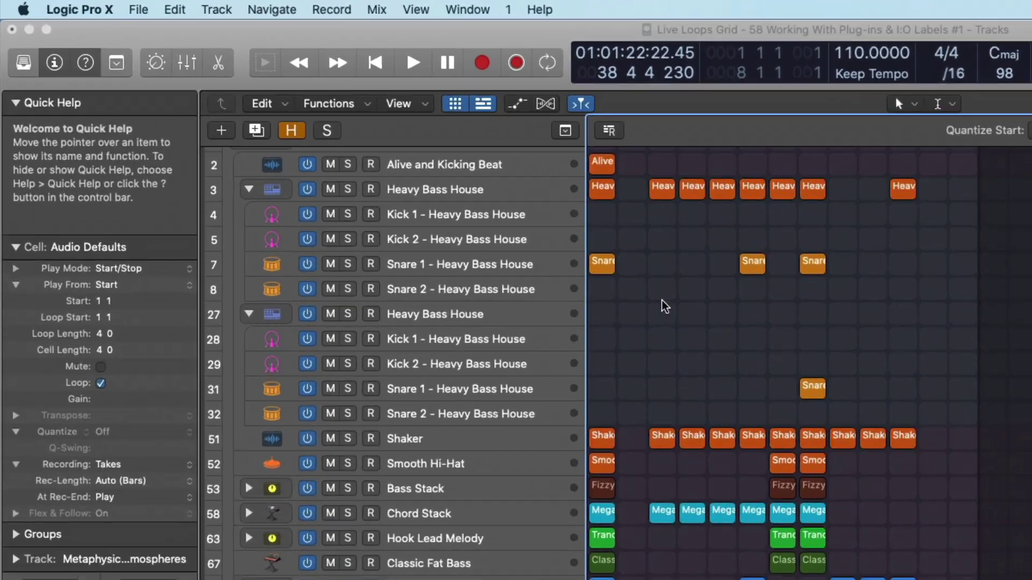
# Enable Live Loops performance recording and move the playhead back to about bar 3.
pyautogui.click(619, 135)
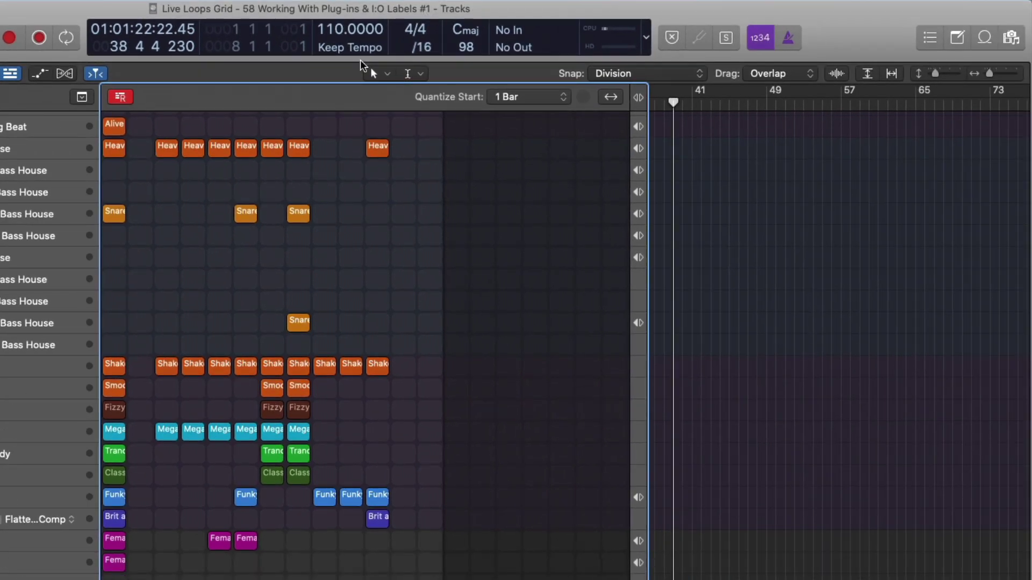
pyautogui.hscroll(-10, 788, 205)
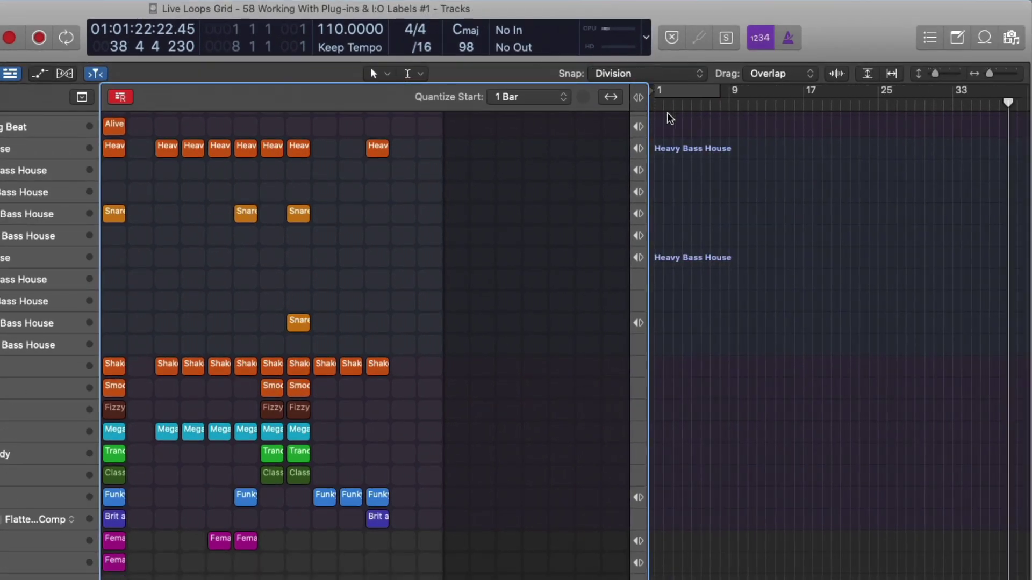
pyautogui.click(669, 118)
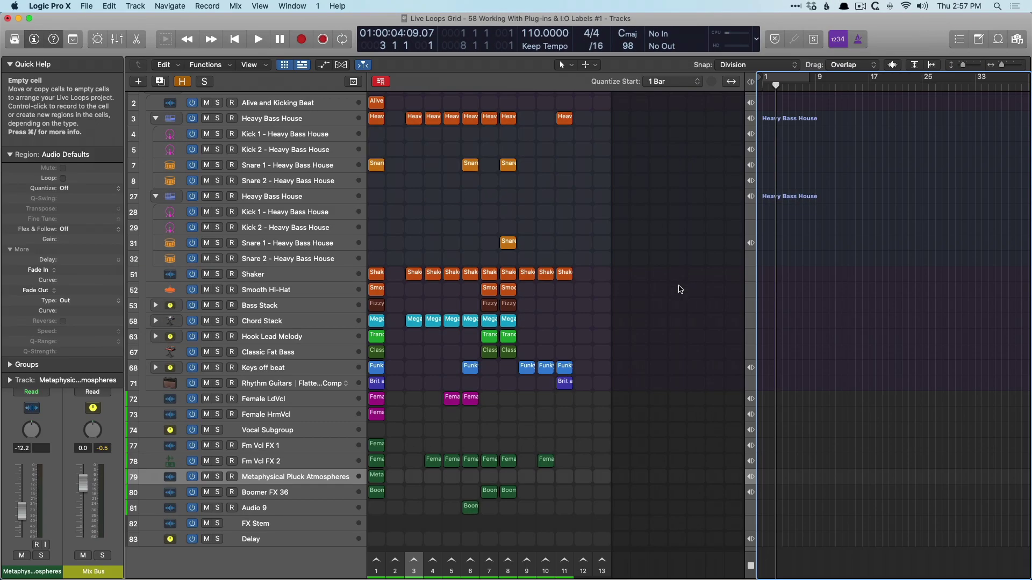
# Start recording with scene 3, then trigger scenes 4 through 9 in sequence.
pyautogui.click(414, 561)
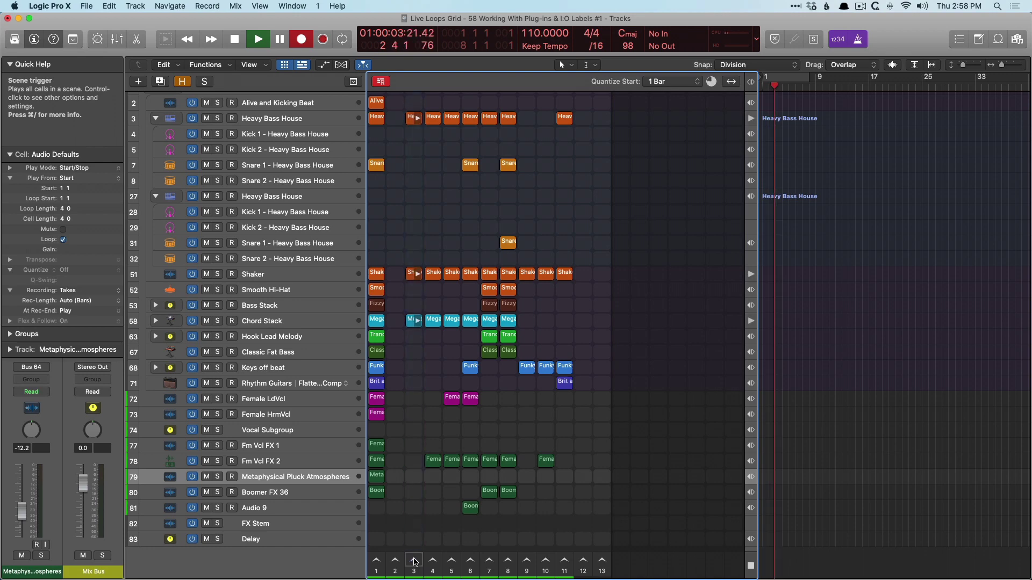
pyautogui.click(414, 561)
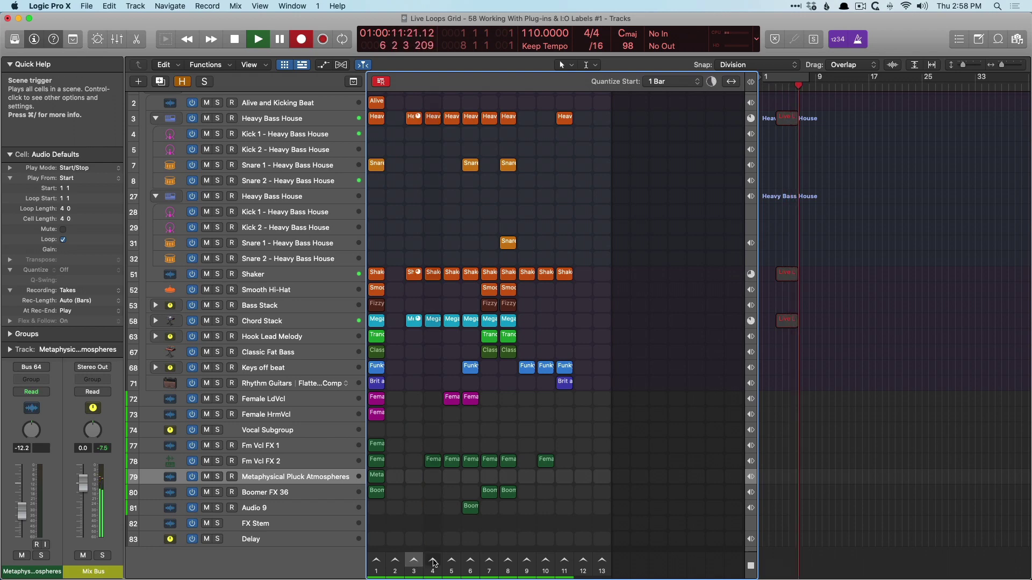
pyautogui.click(434, 561)
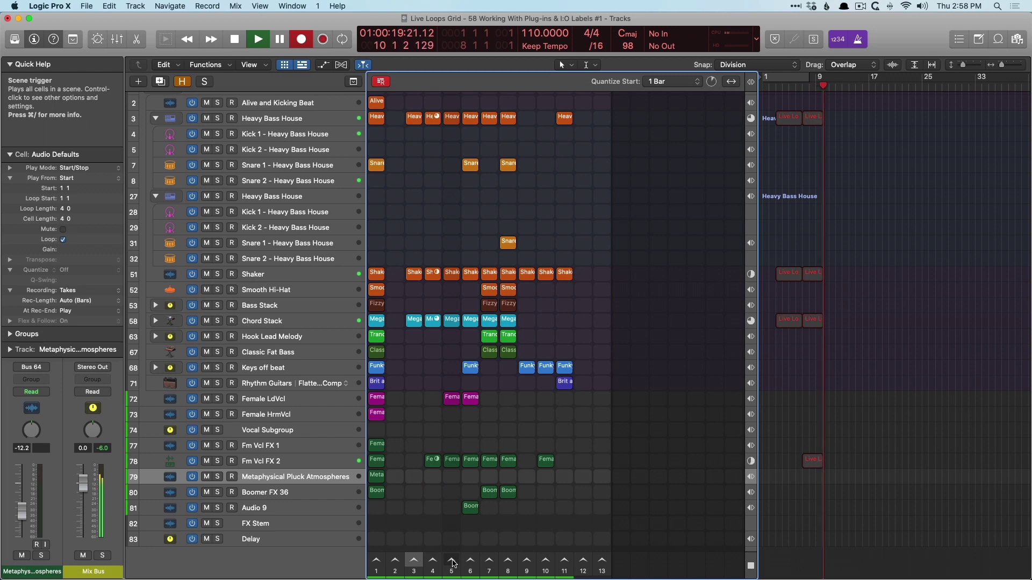
pyautogui.click(452, 562)
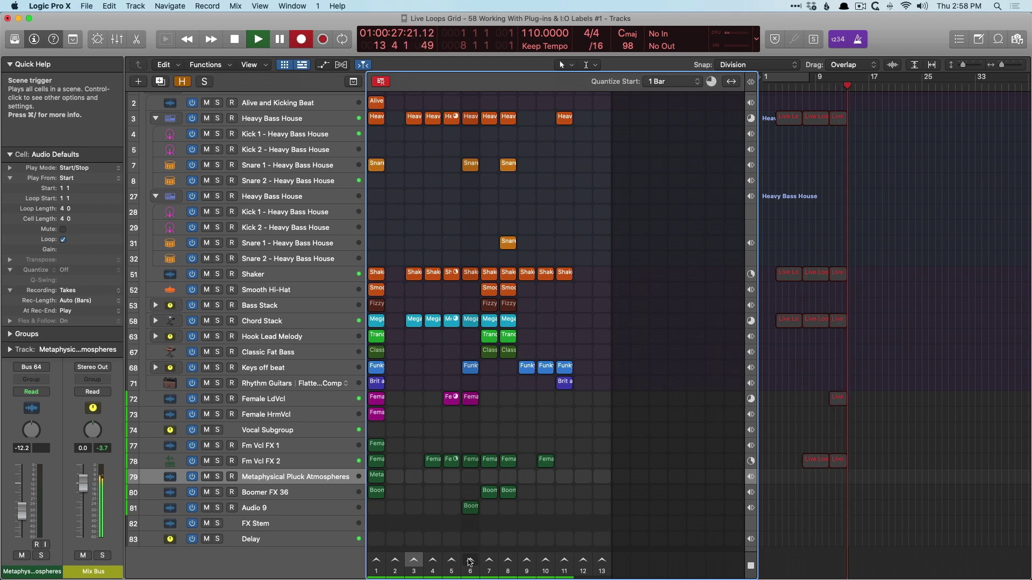
pyautogui.click(469, 562)
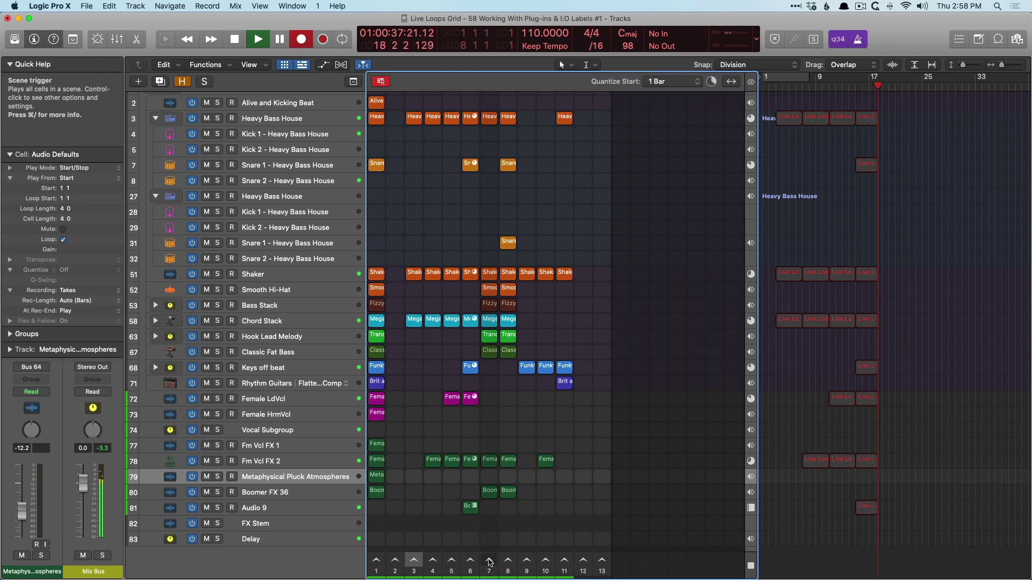
pyautogui.click(489, 563)
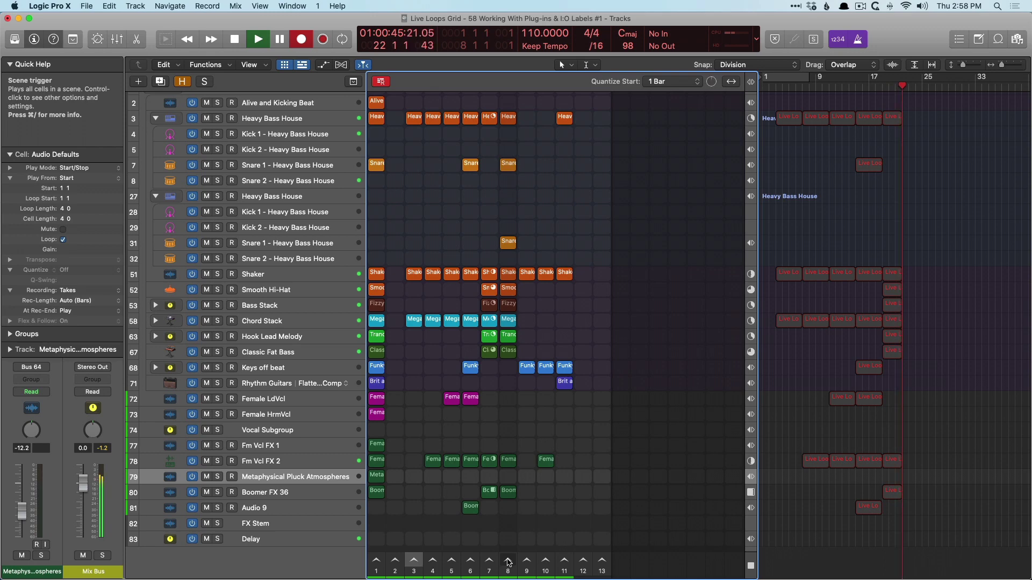
pyautogui.click(508, 562)
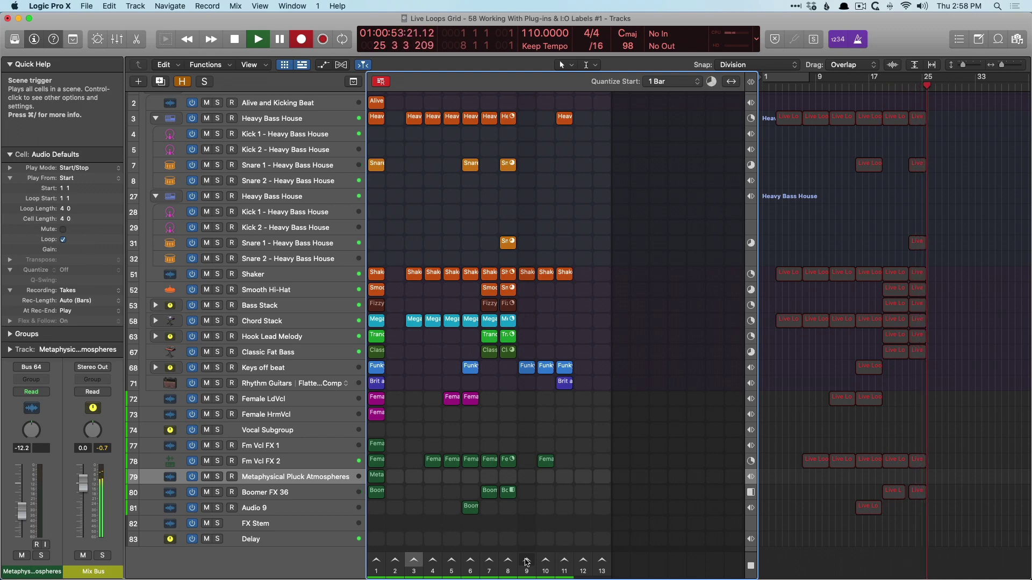
pyautogui.click(526, 561)
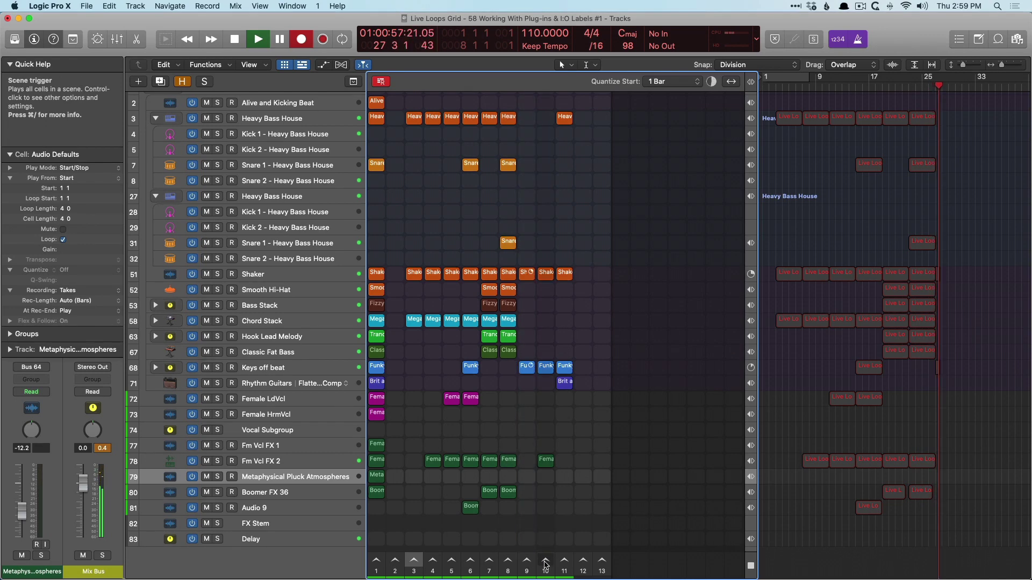
# Trigger scenes 10 and 11, then stop the transport and recording at bar 43.
pyautogui.click(545, 562)
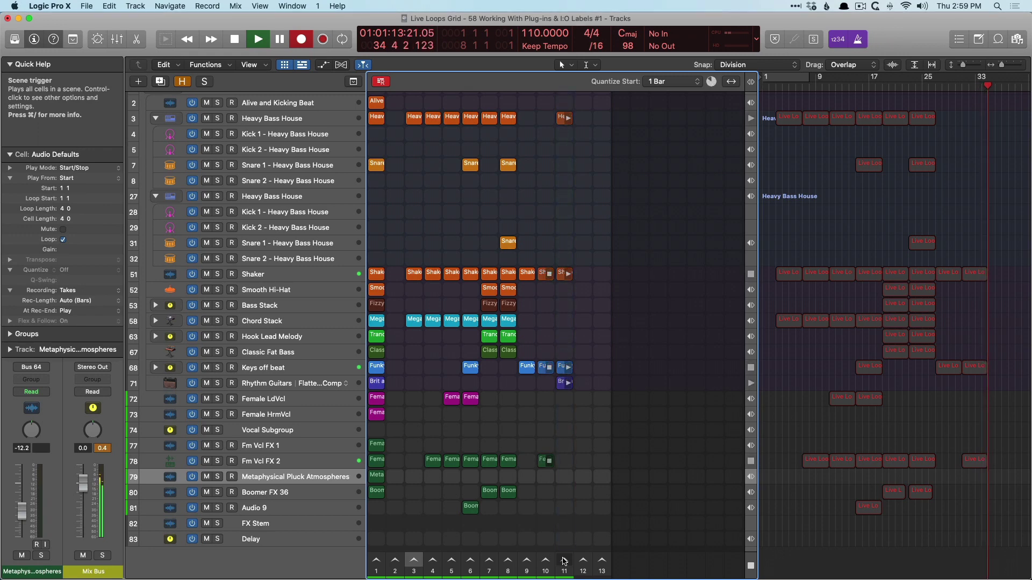
pyautogui.click(563, 562)
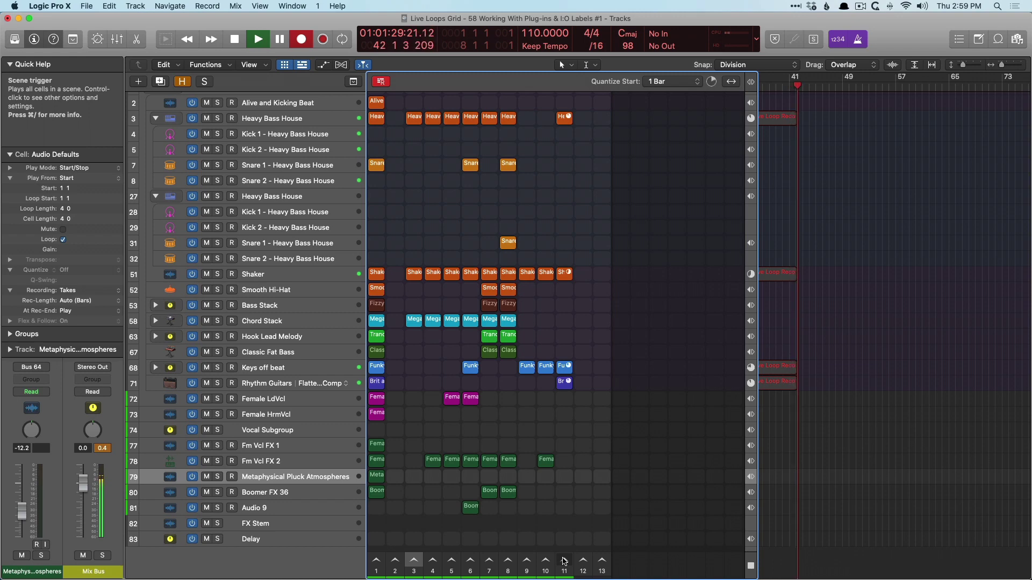
pyautogui.press('space')
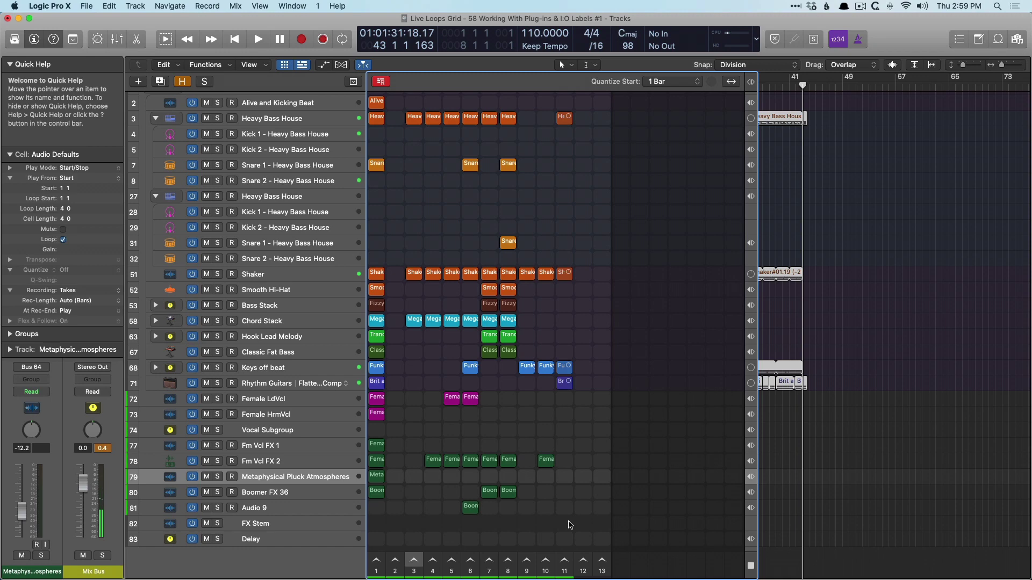
# Disable performance recording, hide the Live Loops grid and activate the recorded track regions.
pyautogui.click(372, 81)
pyautogui.hotkey('alt', 'b')
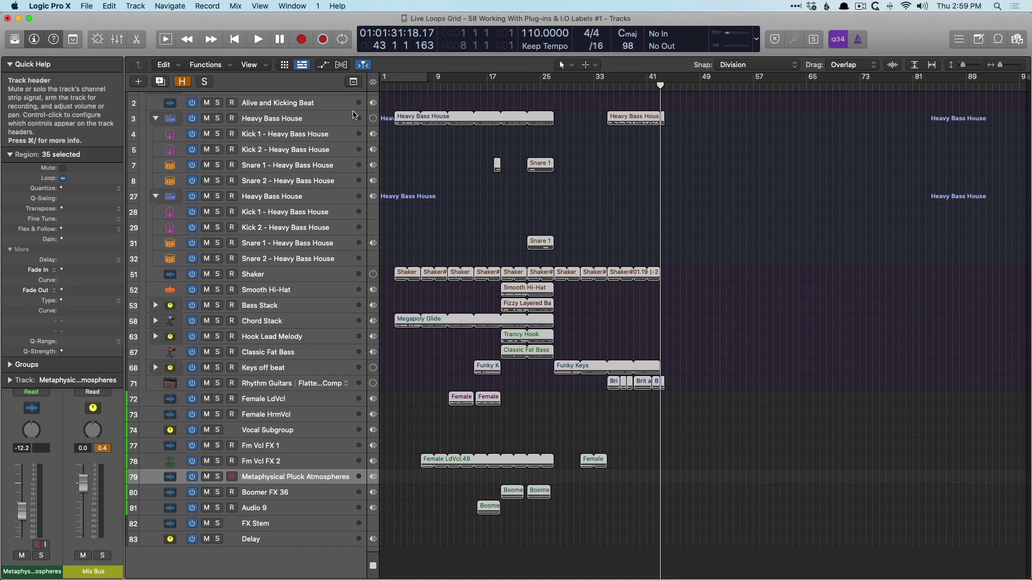
pyautogui.click(375, 82)
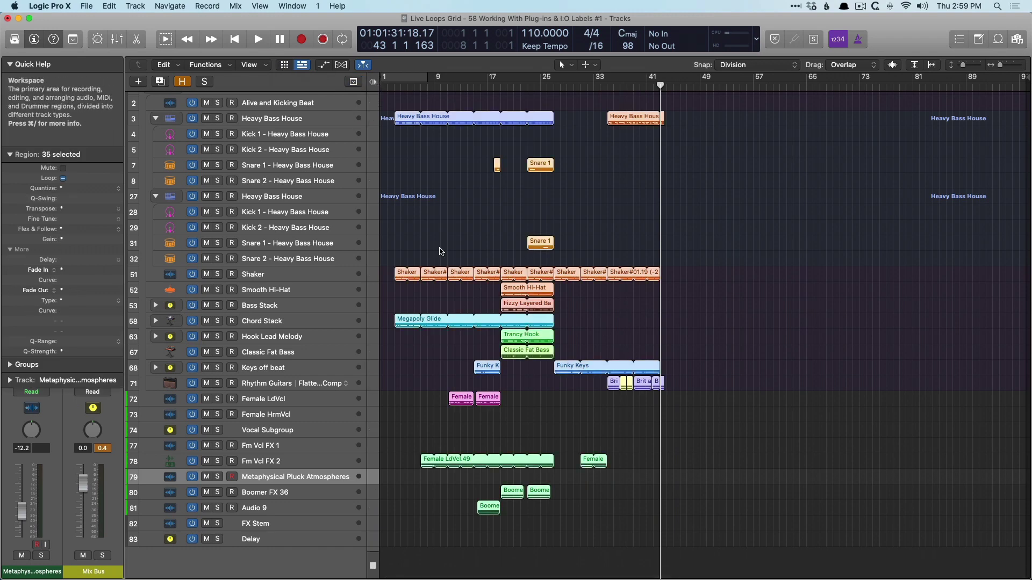
# Trim the Shaker, Keys off beat and Rhythm Guitars region ends to bar 43.
pyautogui.moveTo(428, 235); pyautogui.dragTo(697, 461)
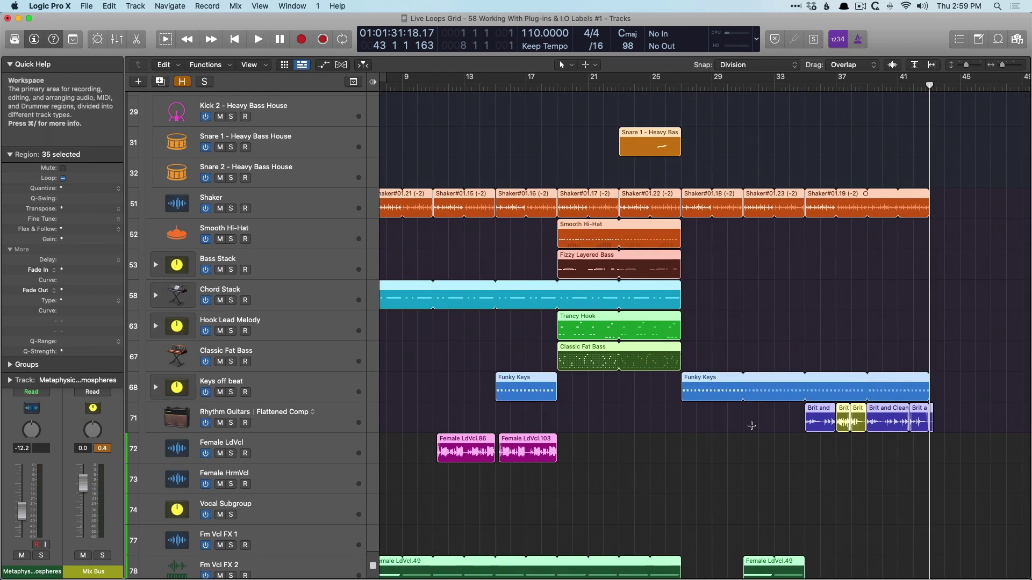
pyautogui.moveTo(794, 369); pyautogui.dragTo(887, 448)
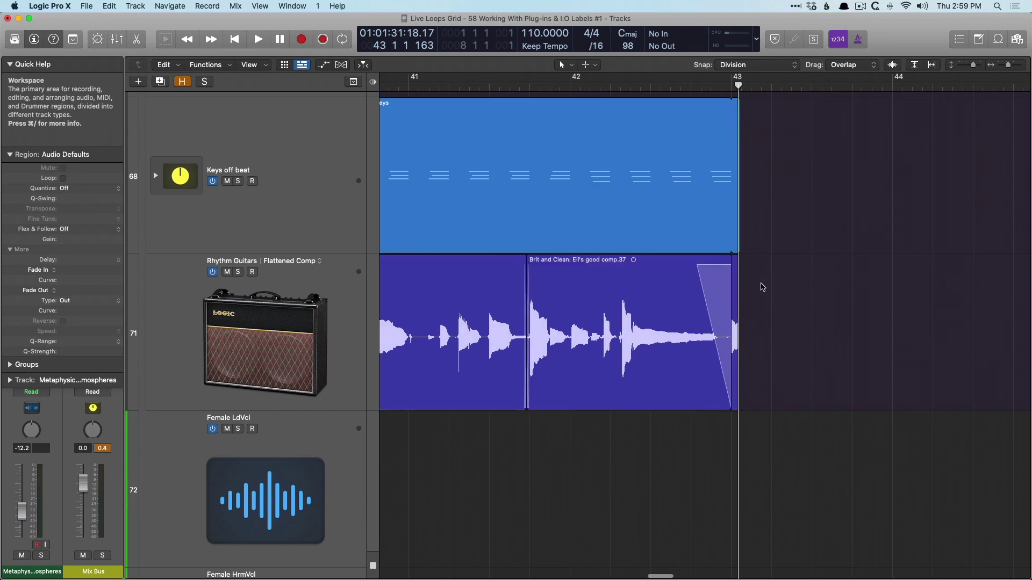
pyautogui.click(739, 270)
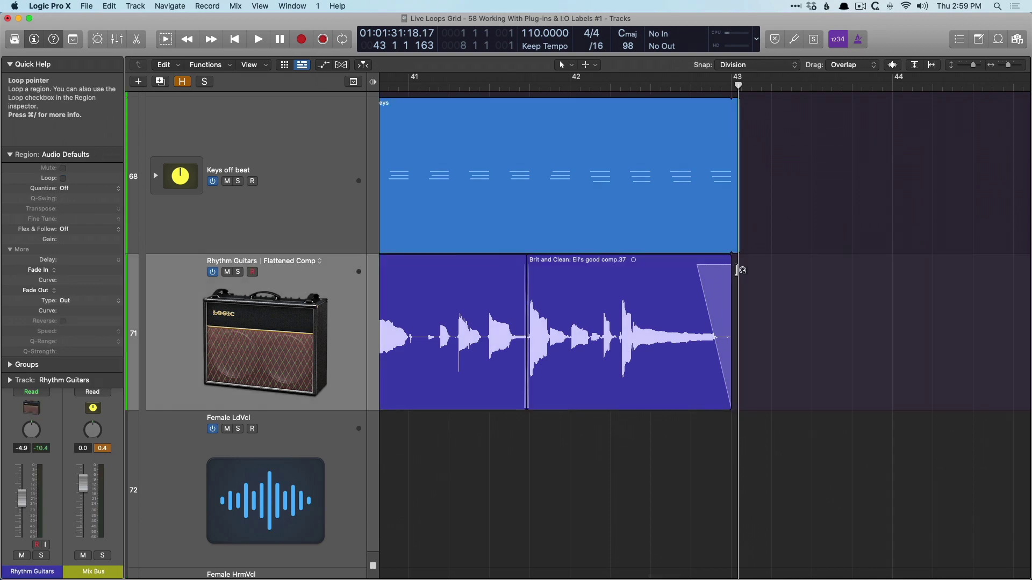
pyautogui.scroll(4, 779, 285)
pyautogui.moveTo(731, 207); pyautogui.dragTo(732, 207)
pyautogui.scroll(20, 779, 254)
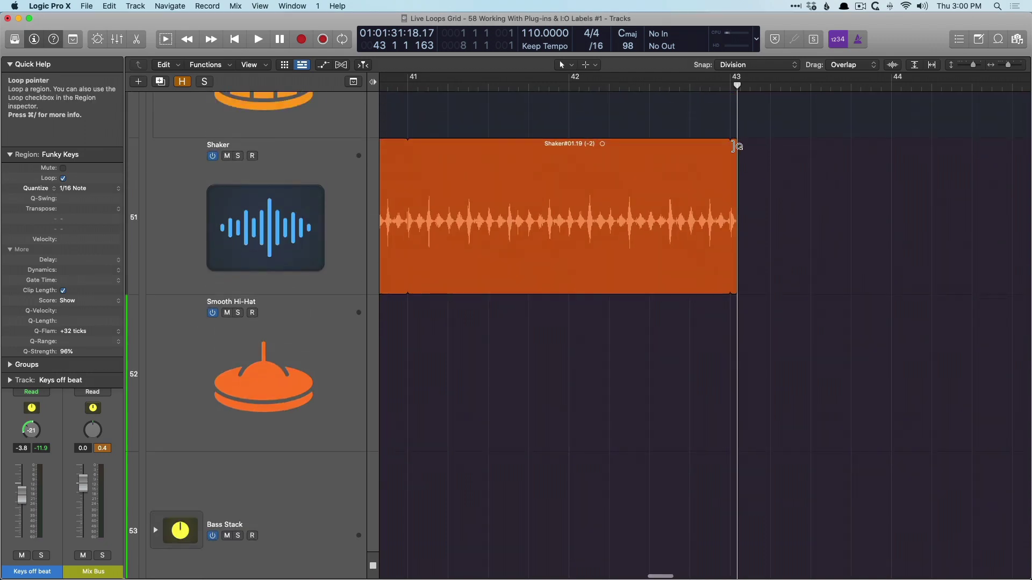
pyautogui.moveTo(734, 146); pyautogui.dragTo(747, 296)
pyautogui.scroll(2, 778, 244)
pyautogui.press('z')
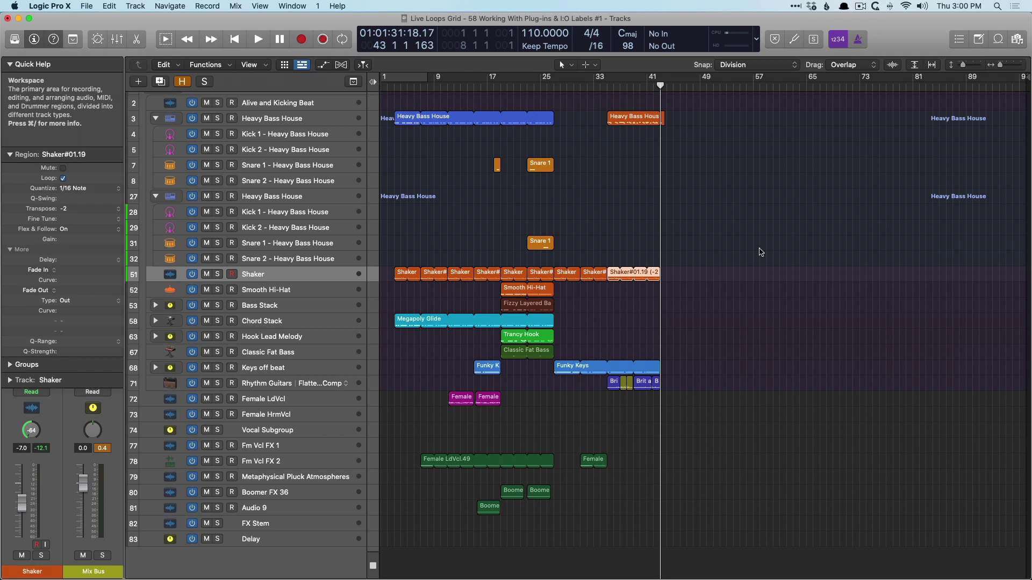
# Move the playhead to bar 49, restore the Live Loops grid and make its cells active again.
pyautogui.click(703, 89)
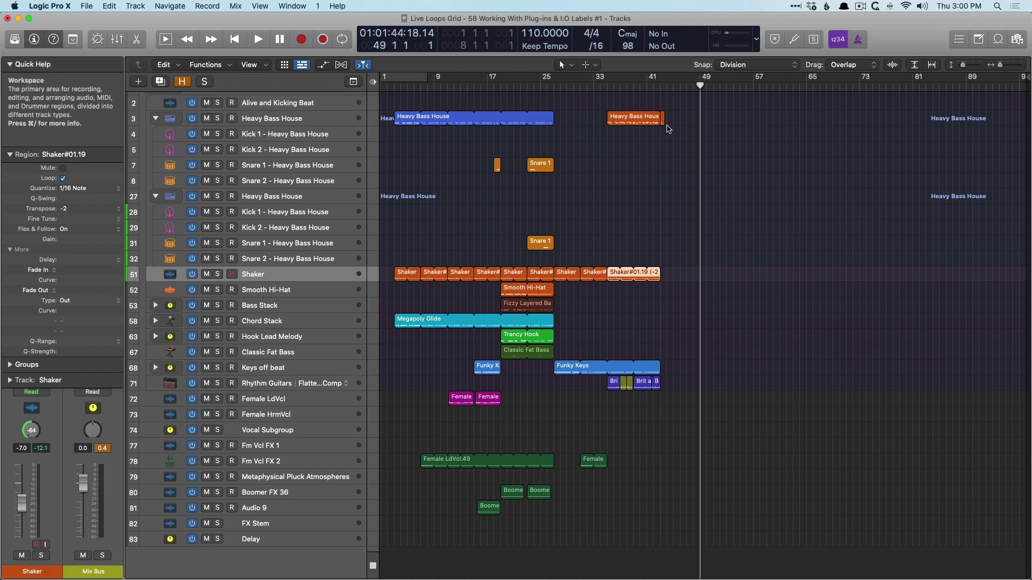
pyautogui.click(284, 65)
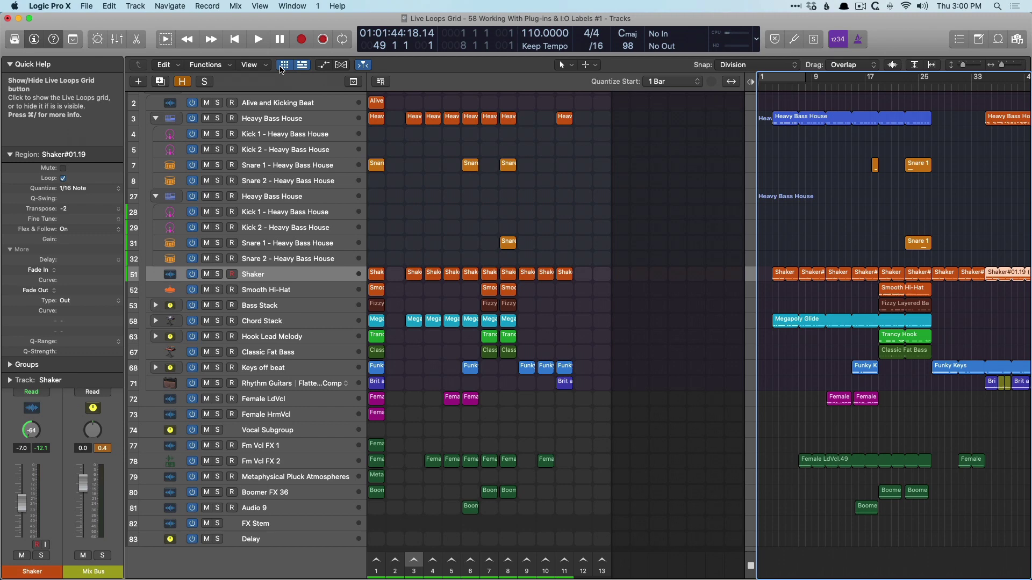
pyautogui.hscroll(5, 931, 297)
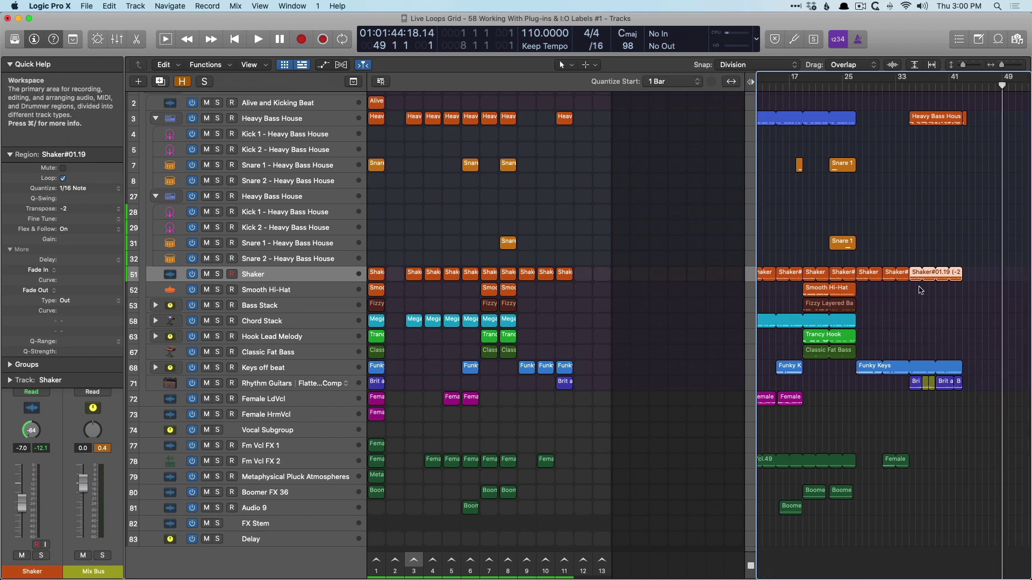
pyautogui.click(751, 86)
pyautogui.moveTo(743, 142); pyautogui.dragTo(637, 143)
# Queue the Female LdVcl (column 6) and Heavy Bass House (column 8) cells and start recording.
pyautogui.click(466, 397)
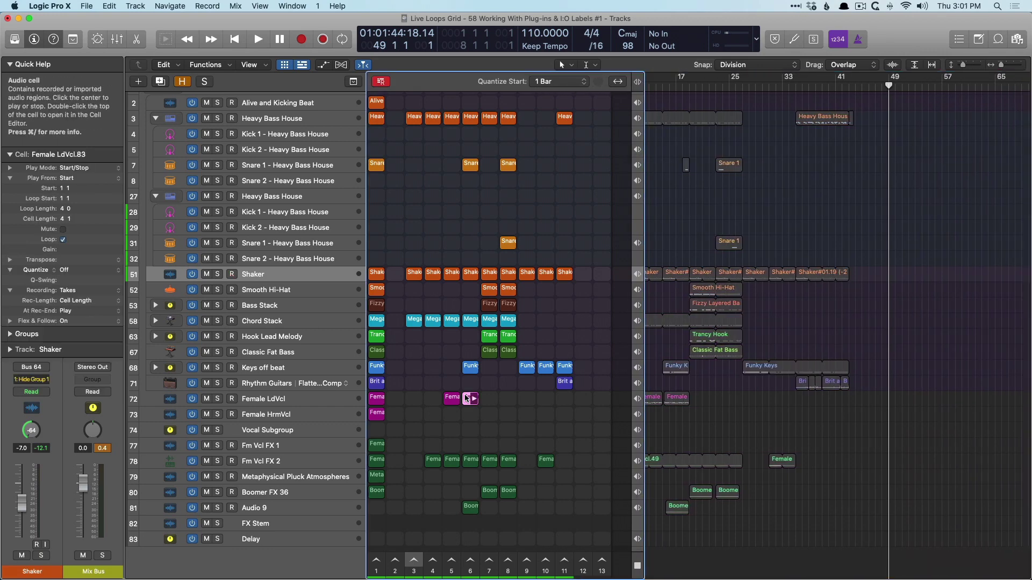
pyautogui.keyDown('shift'); pyautogui.click(508, 118); pyautogui.keyUp('shift')
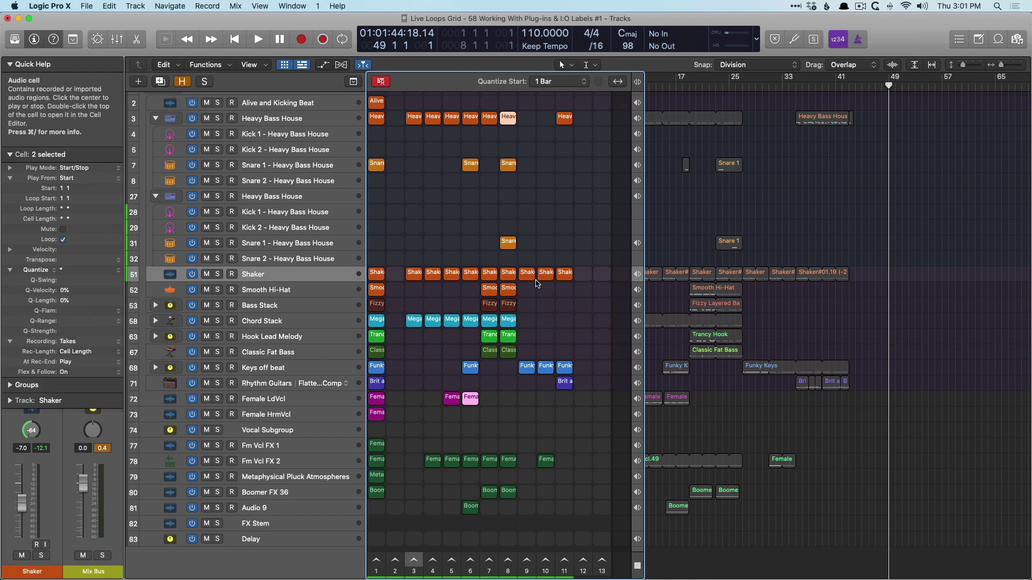
pyautogui.press('r')
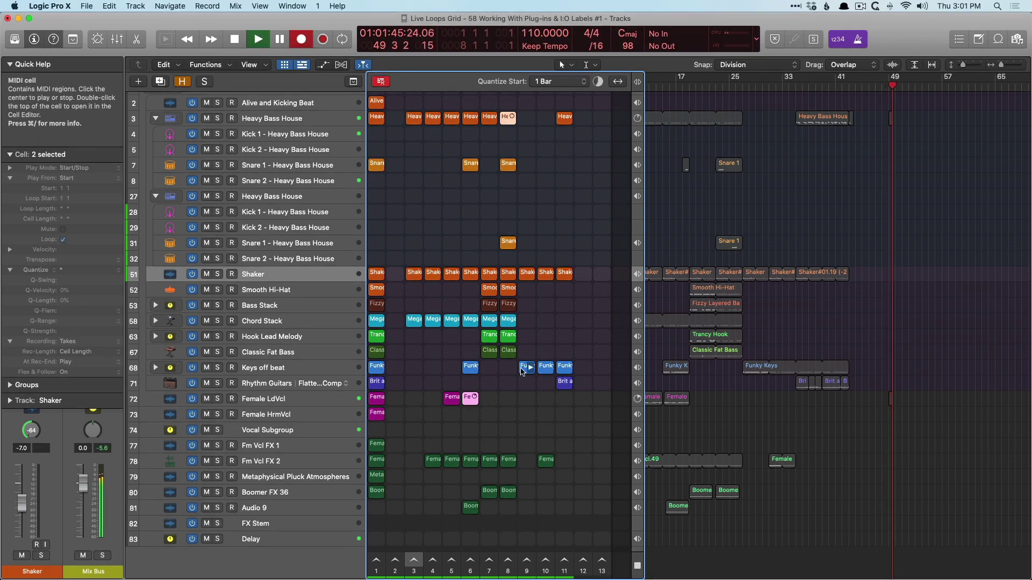
# Launch column 8 cells in groups: chords/hook/bass, both Snares, then Shaker, Smooth Hi-Hat and Fizzy.
pyautogui.moveTo(509, 367); pyautogui.dragTo(505, 320)
pyautogui.hscroll(1, 539, 327)
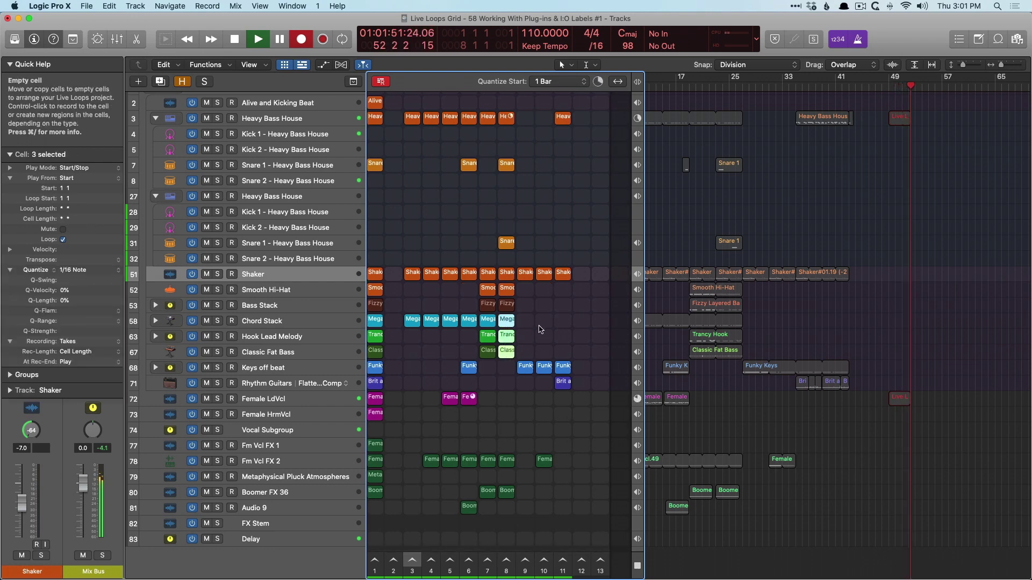
pyautogui.press('Return')
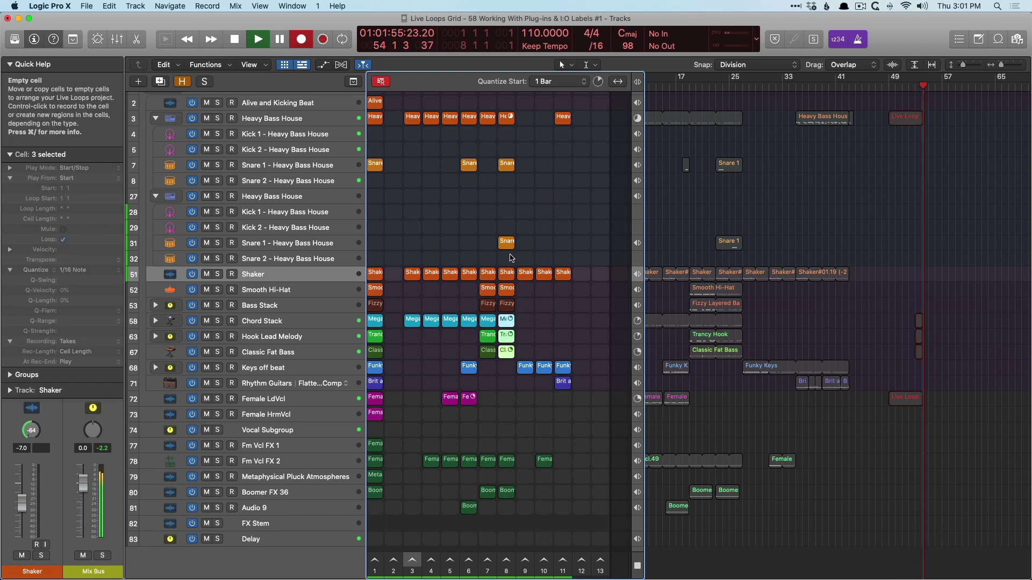
pyautogui.moveTo(511, 258); pyautogui.dragTo(510, 154)
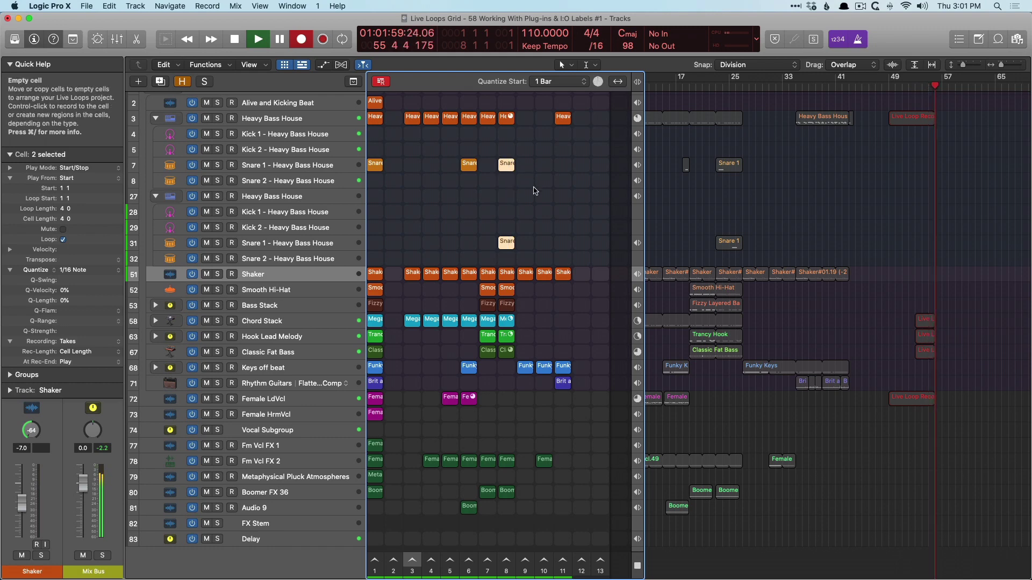
pyautogui.press('Return')
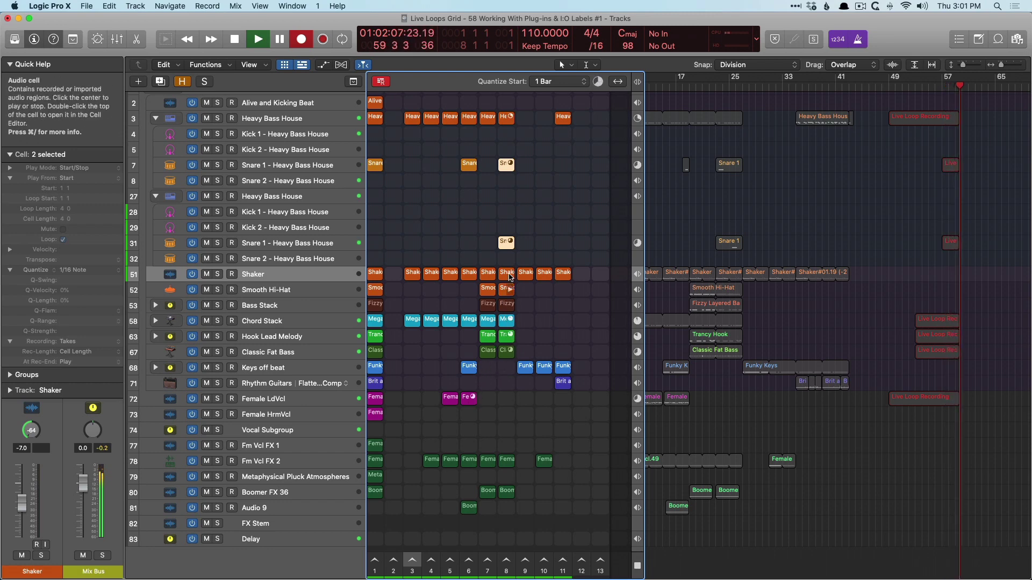
pyautogui.moveTo(509, 277); pyautogui.dragTo(505, 307)
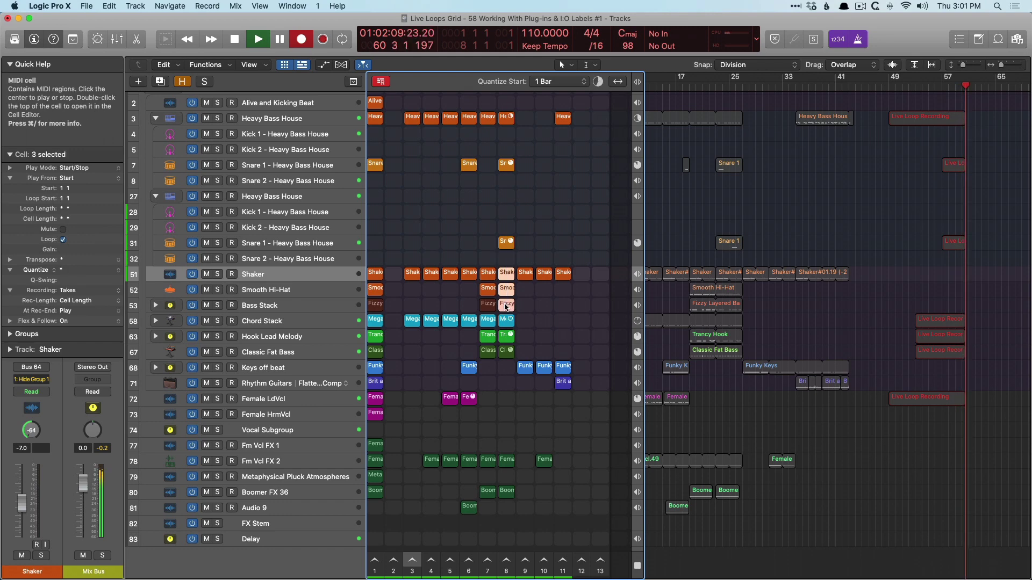
pyautogui.click(505, 306)
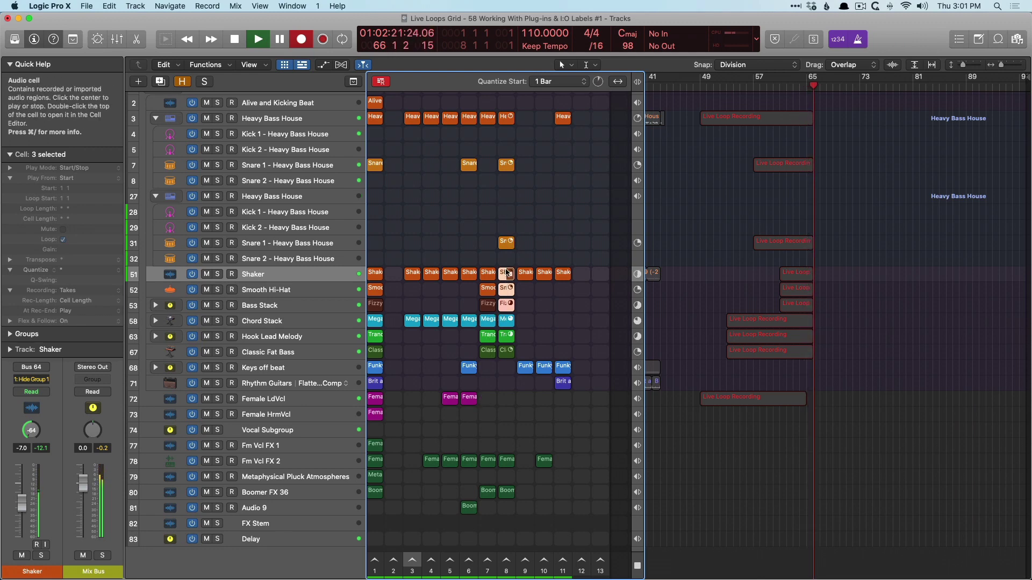
# Stop the column 8 chord, hook, bass and Snare loops and launch the column 9 Shaker.
pyautogui.moveTo(504, 368); pyautogui.dragTo(507, 323)
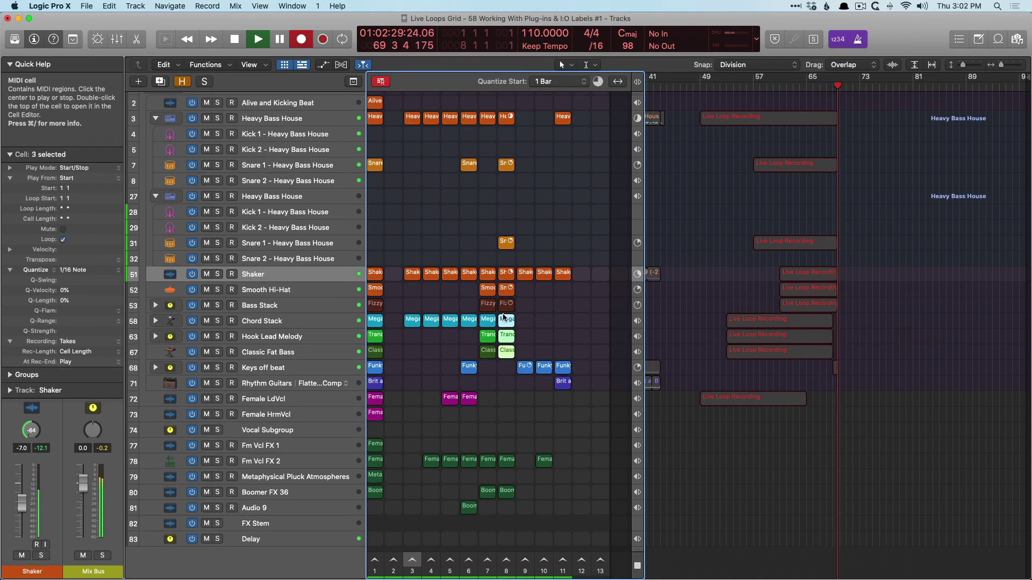
pyautogui.click(519, 275)
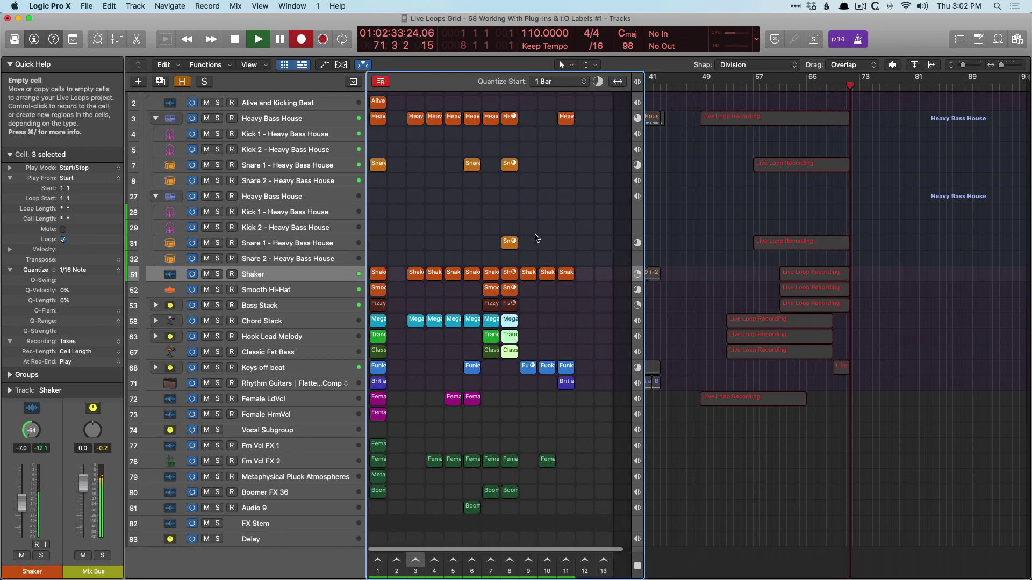
pyautogui.click(508, 351)
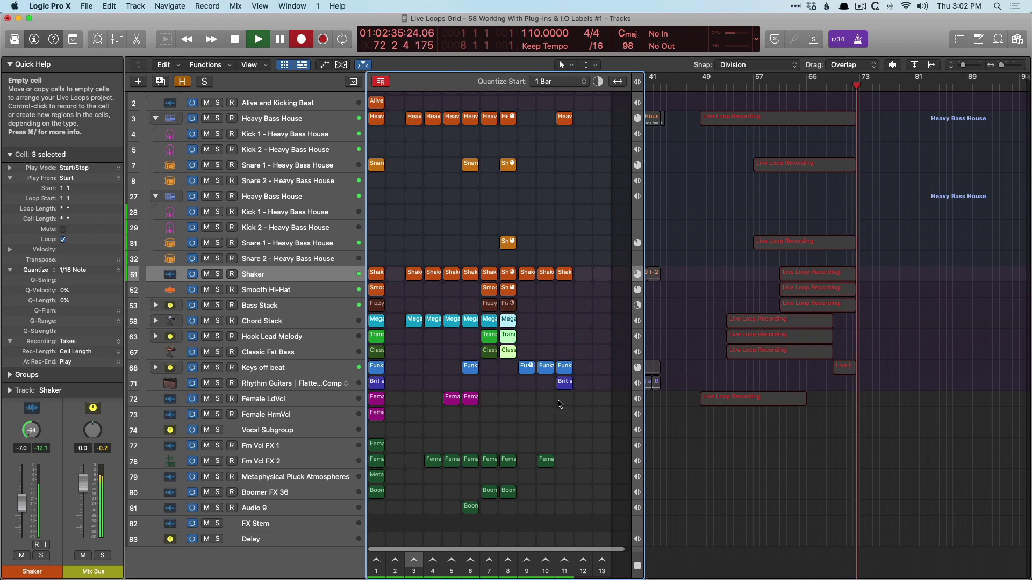
pyautogui.moveTo(566, 391)
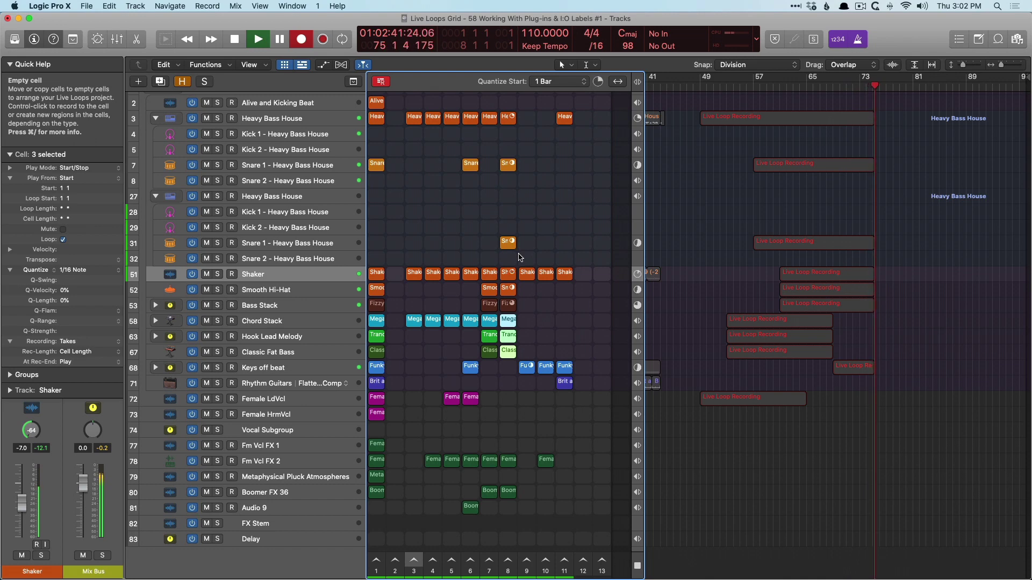
pyautogui.moveTo(519, 256); pyautogui.dragTo(510, 170)
pyautogui.press('Return')
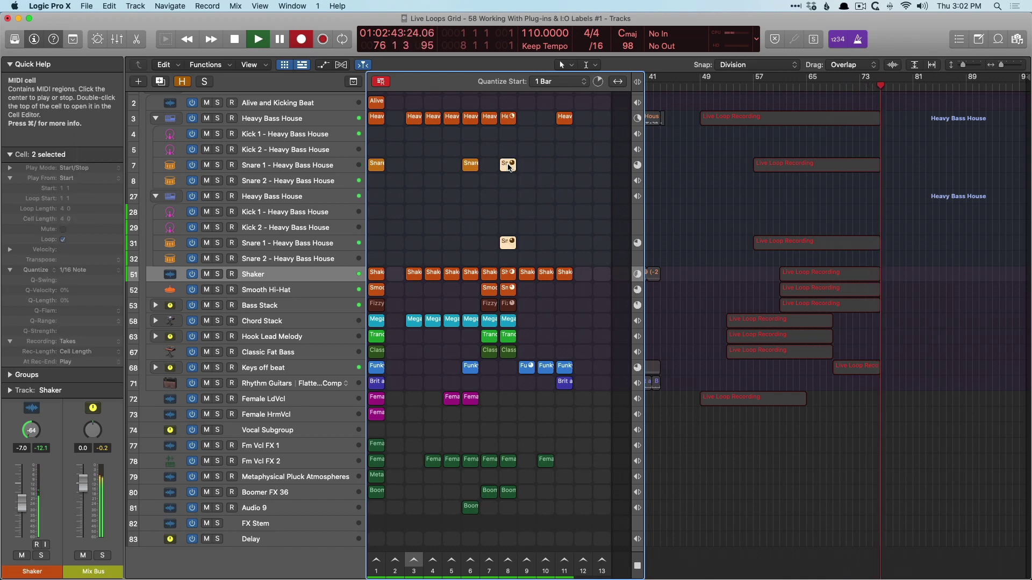
# Launch the Rhythm Guitars cell in column 11 and stop the Bass Stack loop.
pyautogui.click(564, 383)
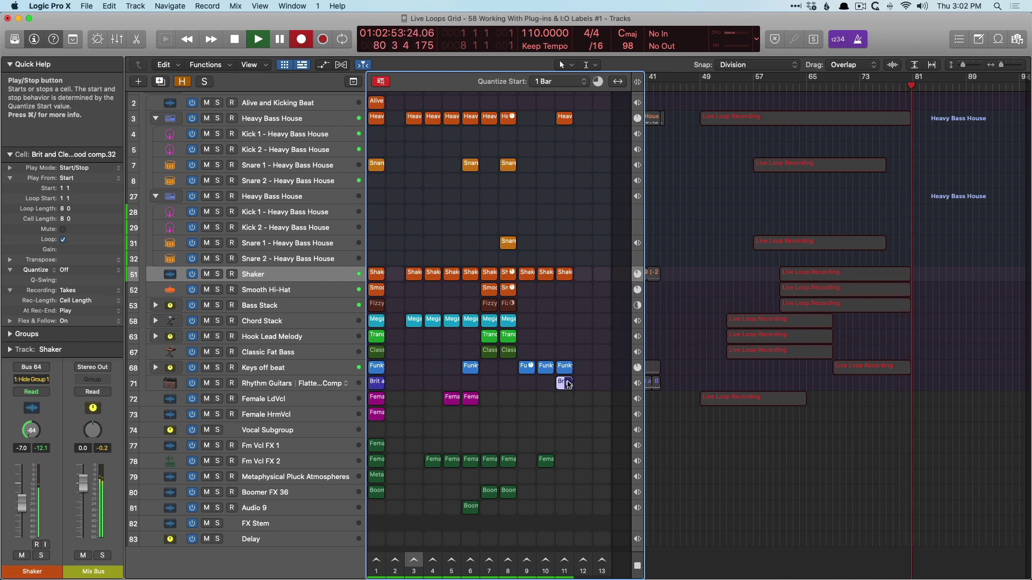
pyautogui.click(568, 385)
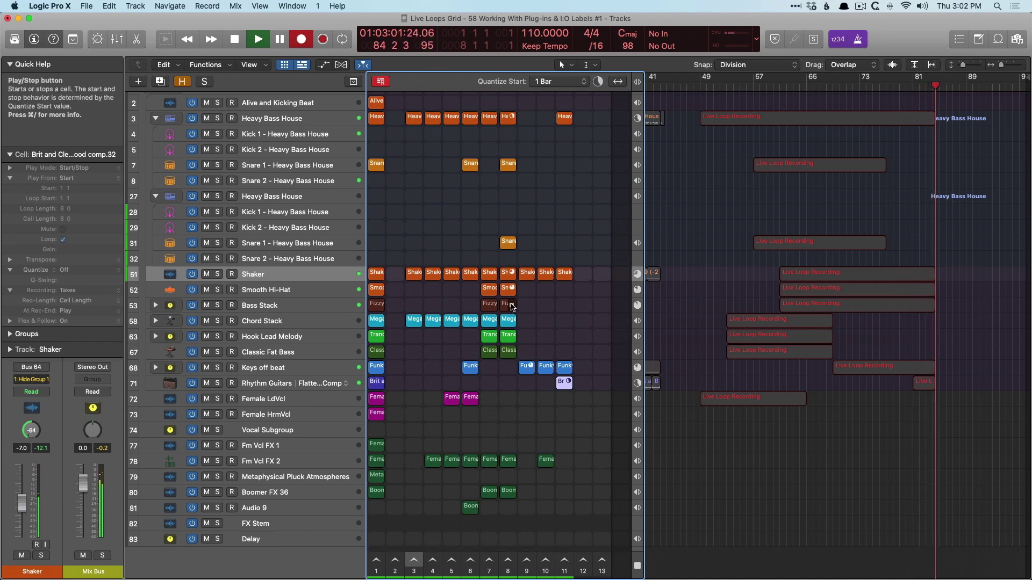
pyautogui.click(512, 307)
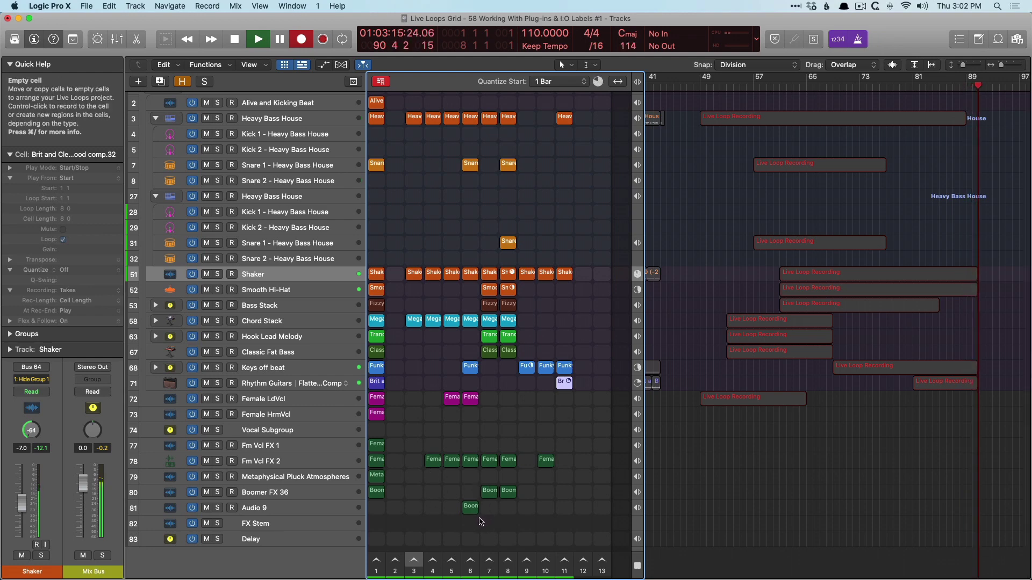
# Launch the Fm Vcl FX 2 cell in column 8 and stop the Rhythm Guitars loop.
pyautogui.moveTo(507, 515); pyautogui.dragTo(511, 460)
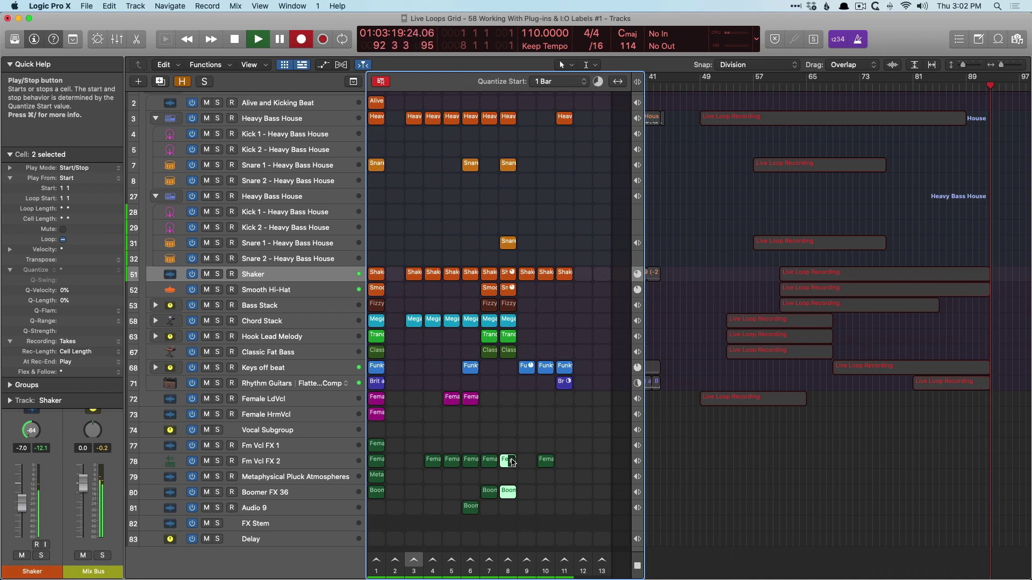
pyautogui.click(511, 462)
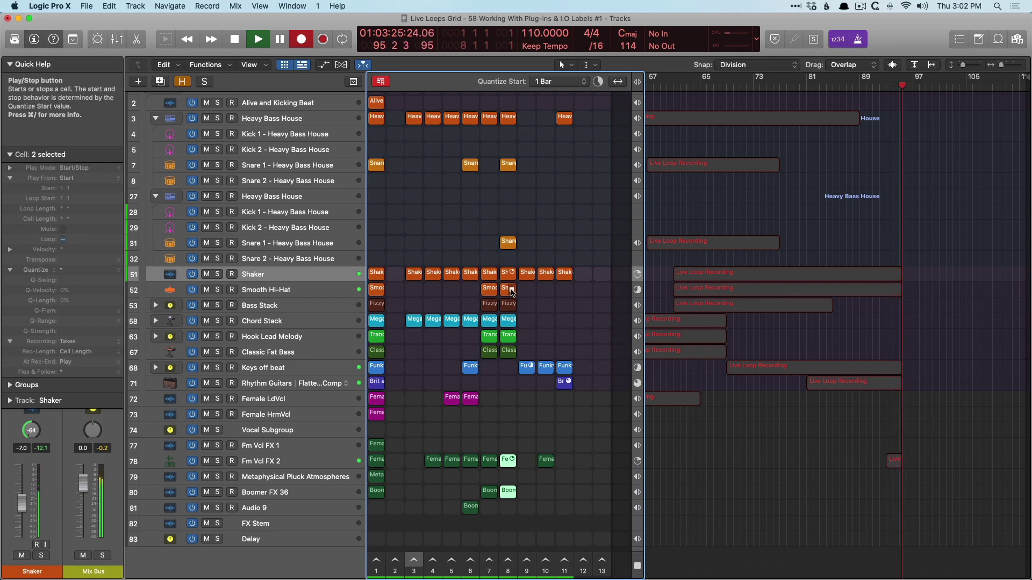
pyautogui.click(568, 383)
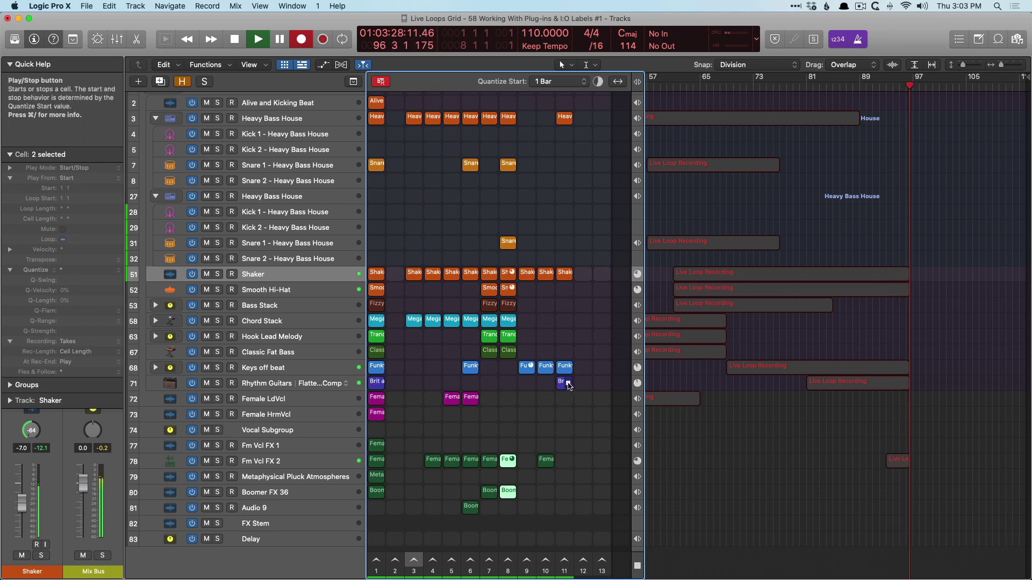
# Stop the Shaker, Smooth Hi-Hat and Funky Keys loops, then stop the transport.
pyautogui.click(507, 262)
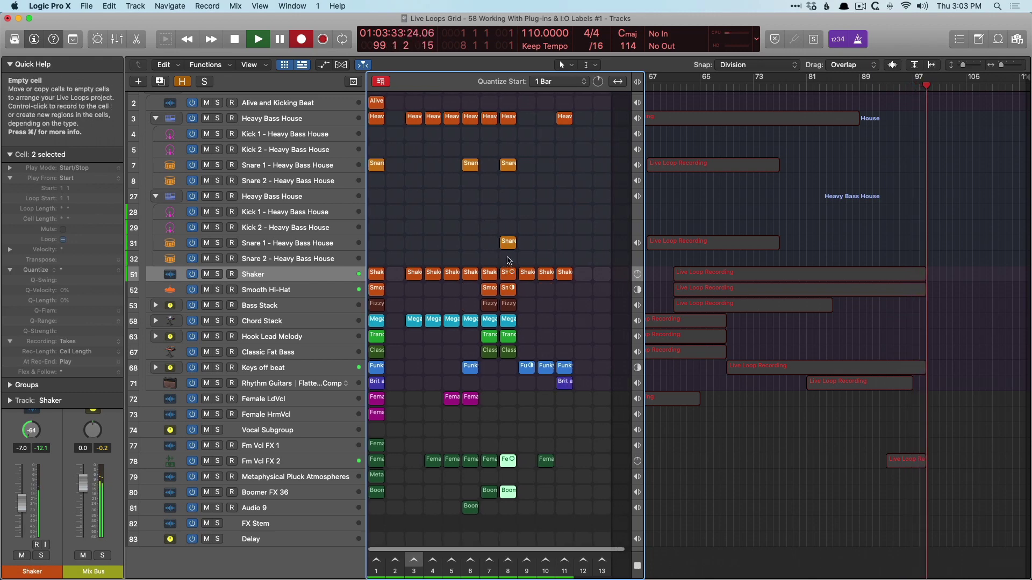
pyautogui.click(507, 267)
pyautogui.keyDown('shift'); pyautogui.click(509, 290); pyautogui.keyUp('shift')
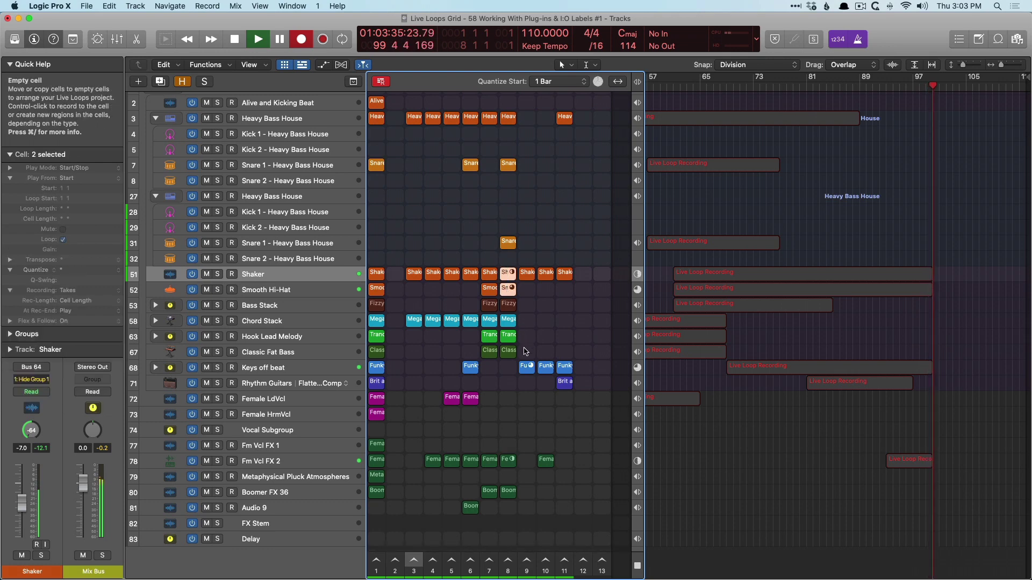
pyautogui.click(510, 291)
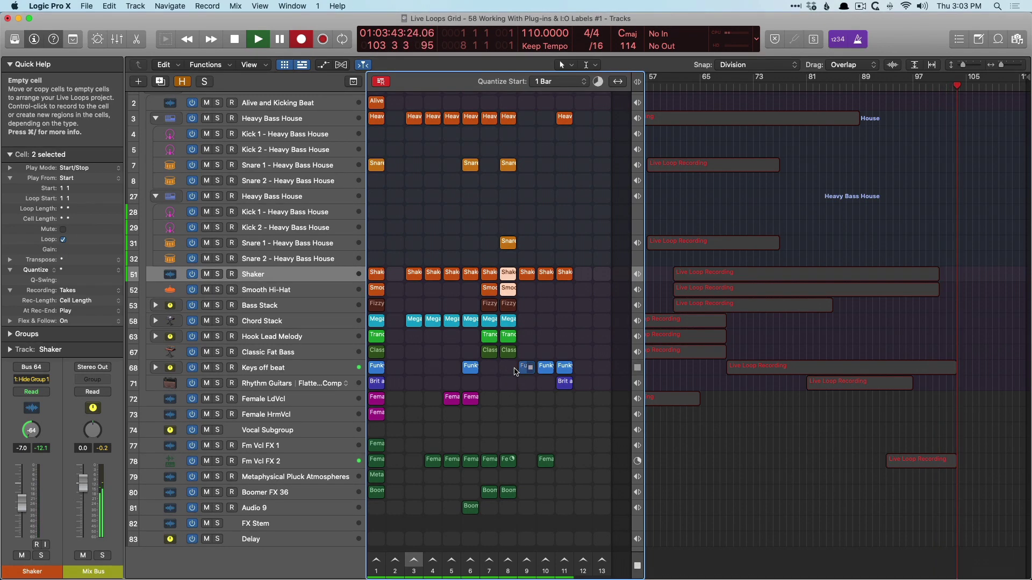
pyautogui.click(522, 369)
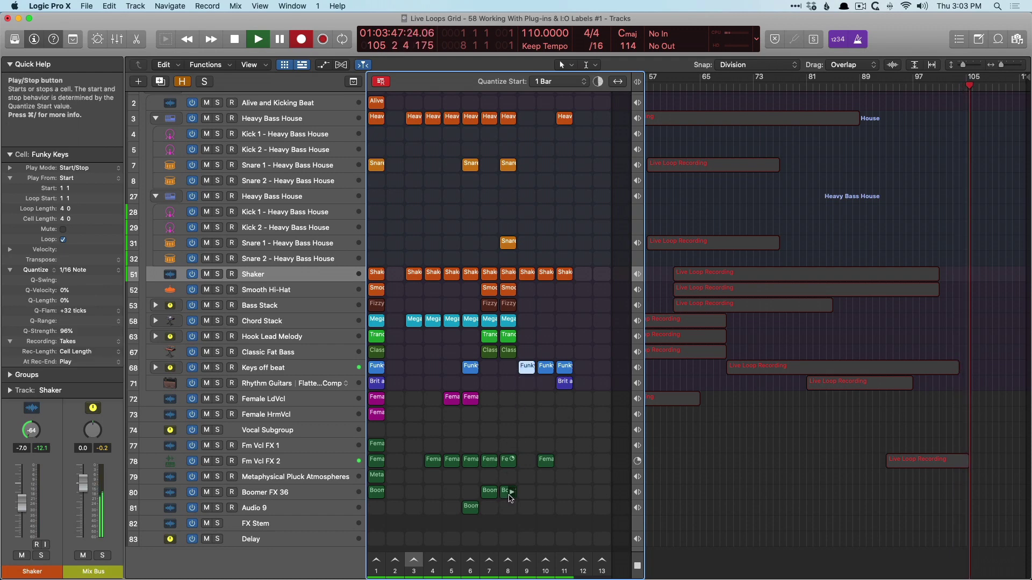
pyautogui.press('space')
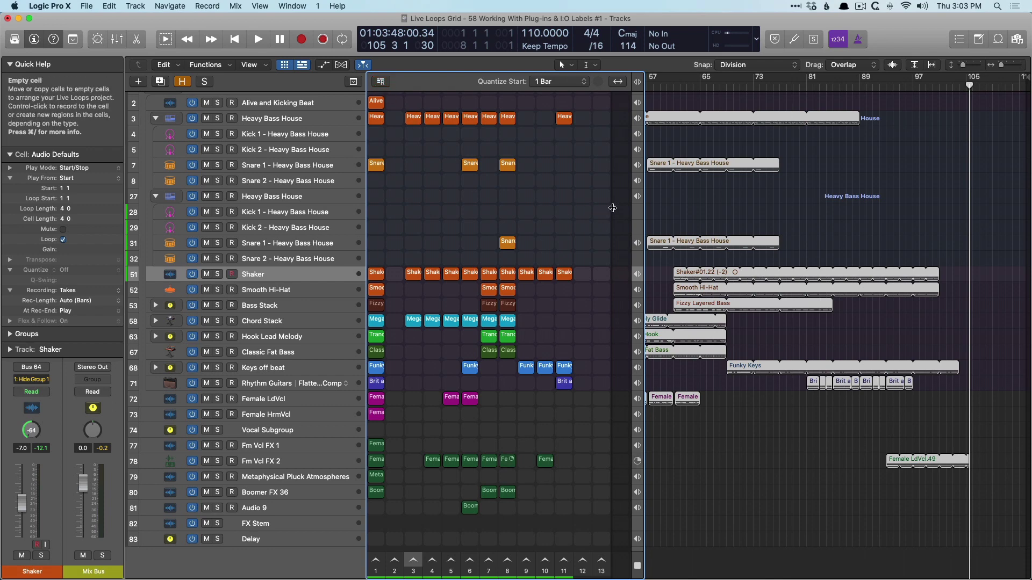
# Hide the Live Loops grid to show the full recorded arrangement in the Tracks area.
pyautogui.click(285, 64)
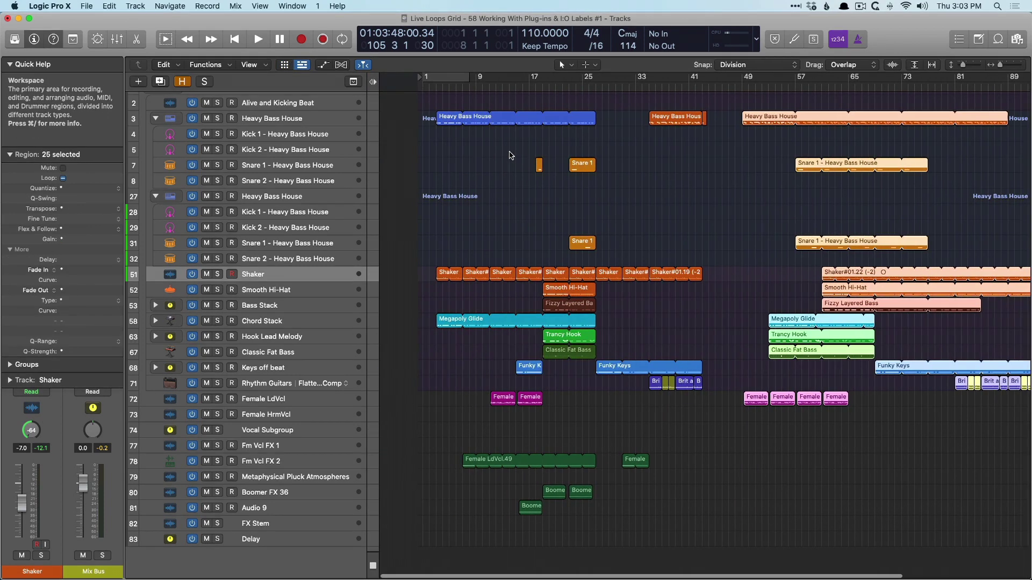